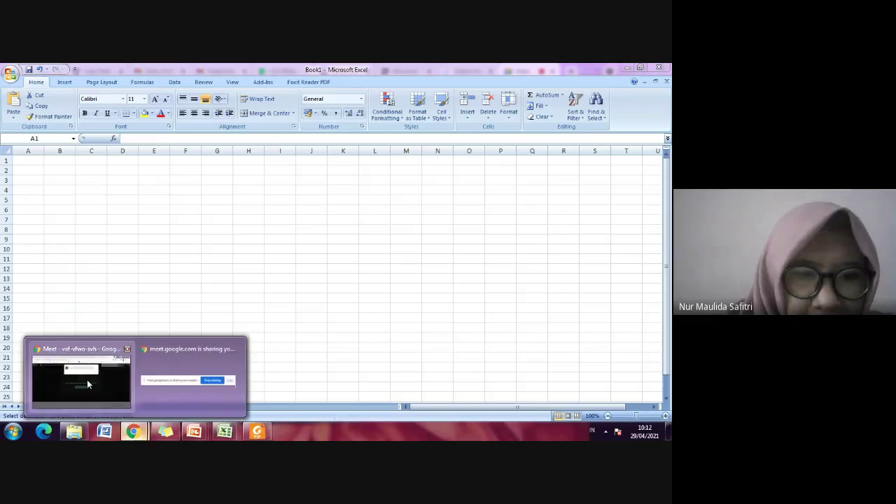
- Dismiss the pop-up in the Google Meet window and switch back to the Book1 workbook in Excel
{"action": "left_click", "coordinate": [84, 379]}
{"action": "left_click", "coordinate": [429, 174]}
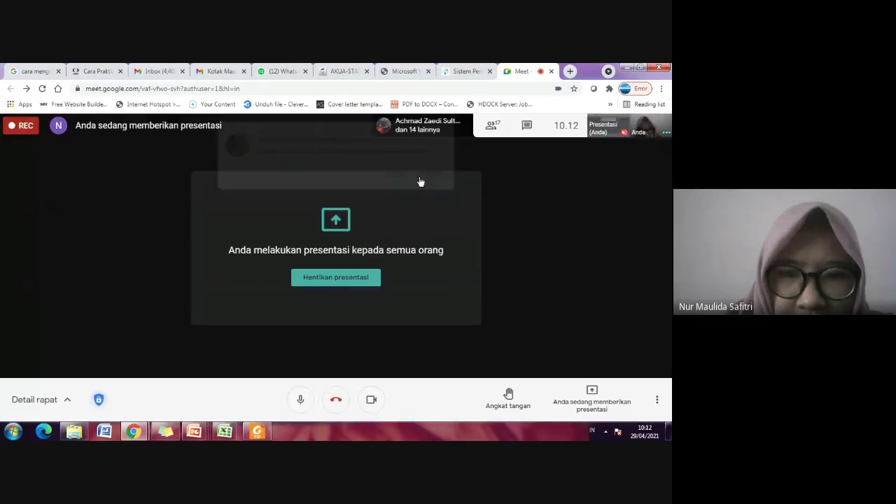
{"action": "mouse_move", "coordinate": [228, 432]}
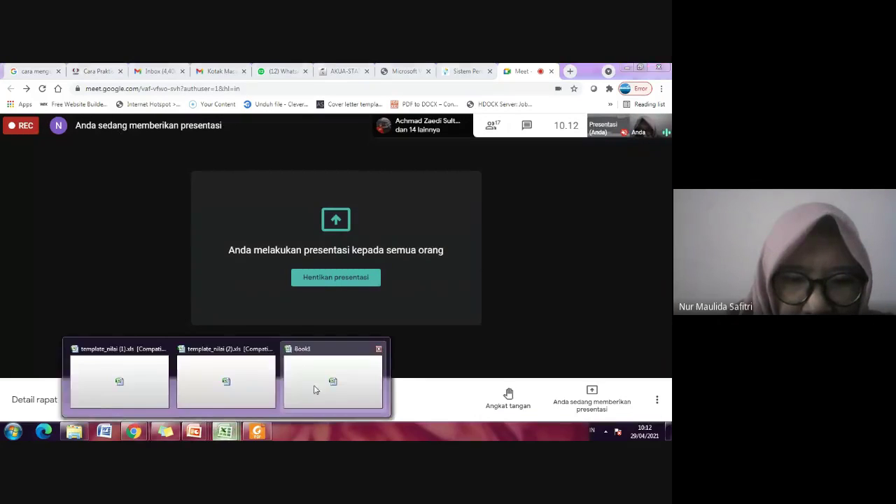
{"action": "left_click", "coordinate": [332, 387]}
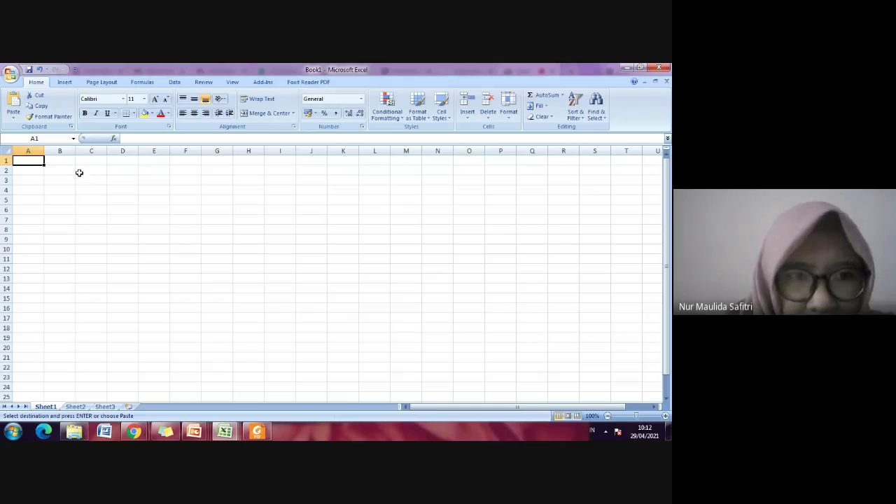
- Enter the numbers 20, 15 and 30 in cells C2 to C4 of Sheet1
{"action": "left_click", "coordinate": [86, 170]}
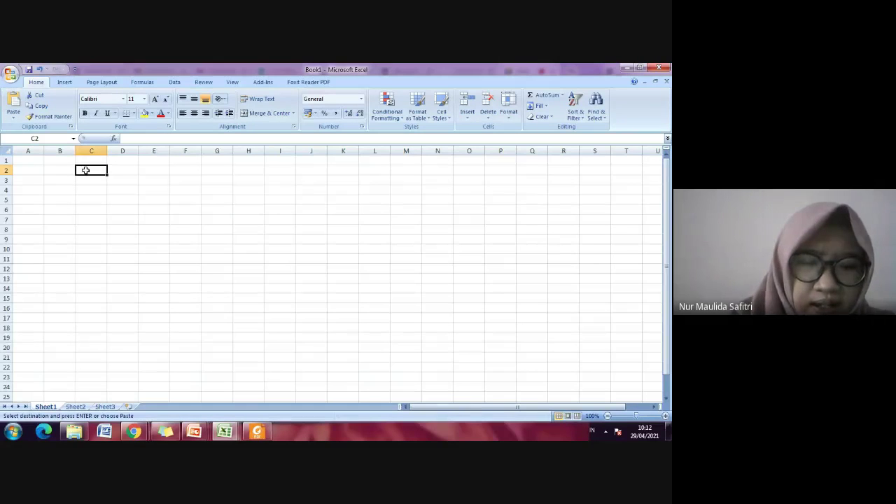
{"action": "type", "text": "20"}
{"action": "key", "text": "Return"}
{"action": "type", "text": "15"}
{"action": "key", "text": "Return"}
{"action": "type", "text": "30"}
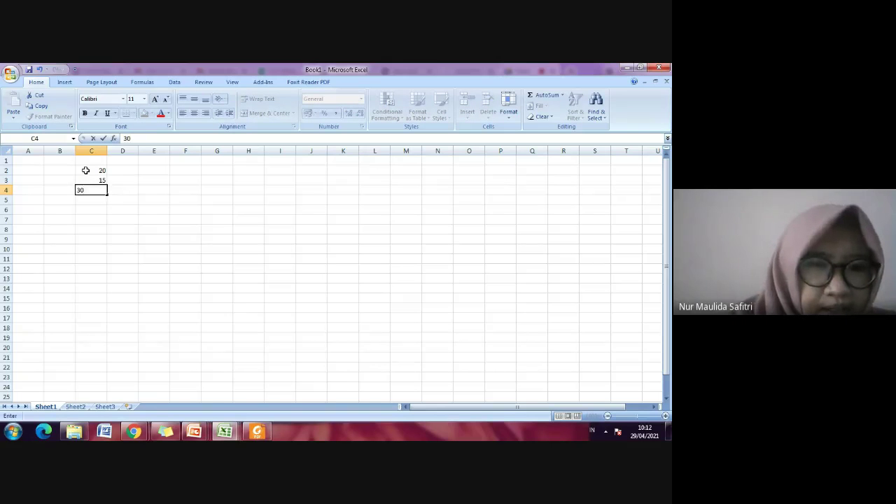
{"action": "left_click", "coordinate": [166, 210]}
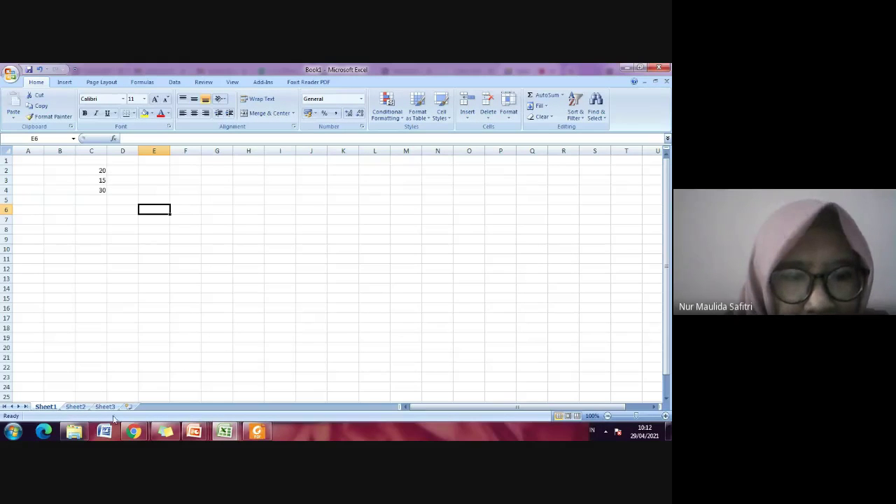
{"action": "left_click", "coordinate": [76, 409]}
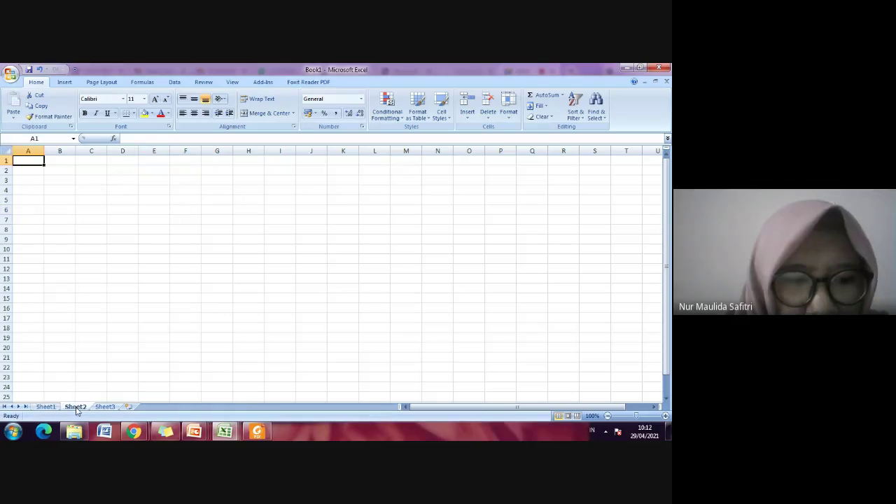
{"action": "left_click", "coordinate": [46, 408]}
{"action": "left_click_drag", "start_coordinate": [103, 170], "coordinate": [103, 189]}
{"action": "right_click", "coordinate": [103, 190]}
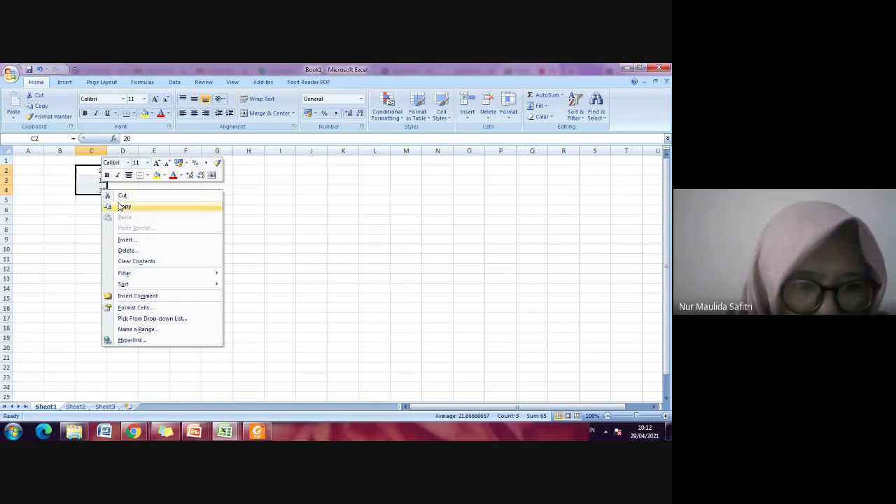
{"action": "left_click", "coordinate": [124, 206]}
{"action": "left_click", "coordinate": [234, 233]}
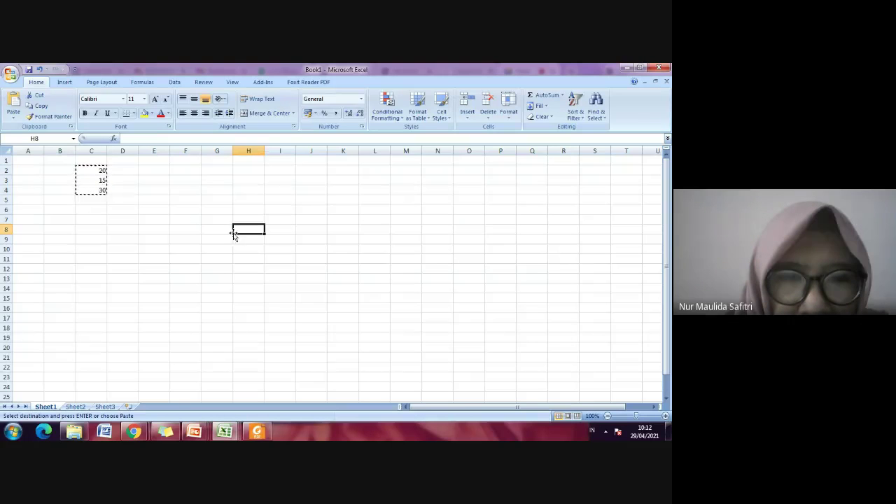
{"action": "right_click", "coordinate": [254, 230]}
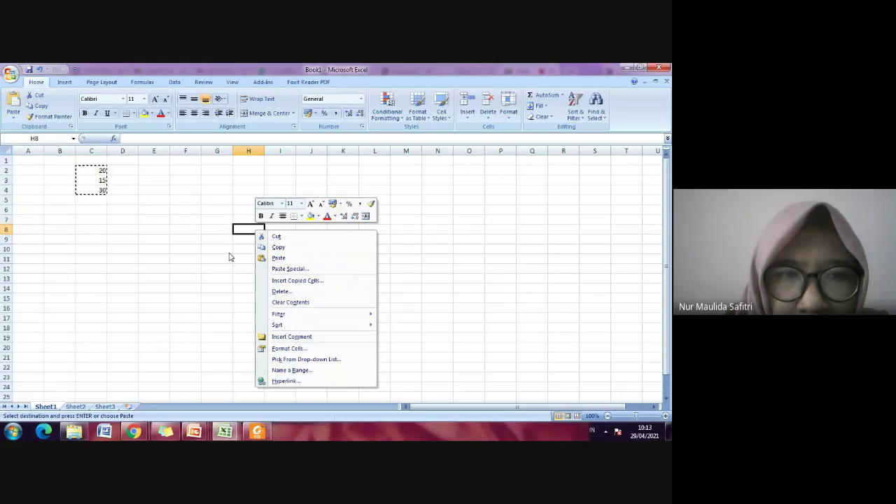
{"action": "key", "text": "Escape"}
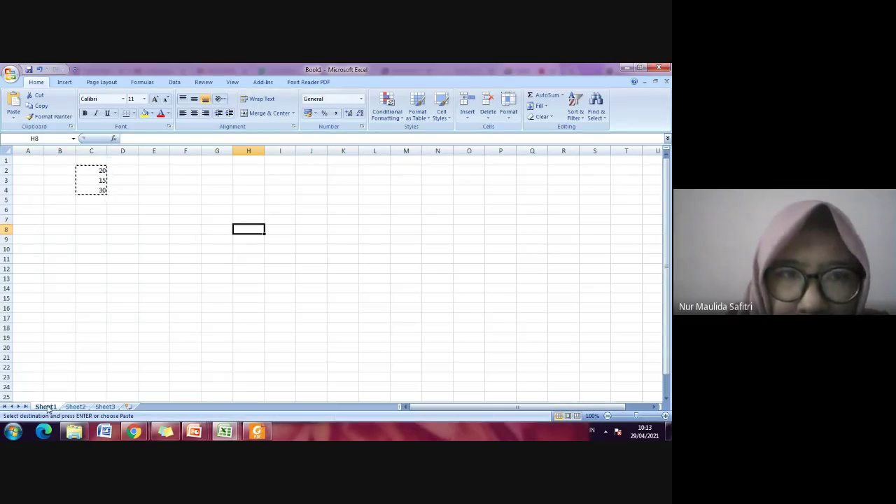
{"action": "left_click", "coordinate": [75, 406]}
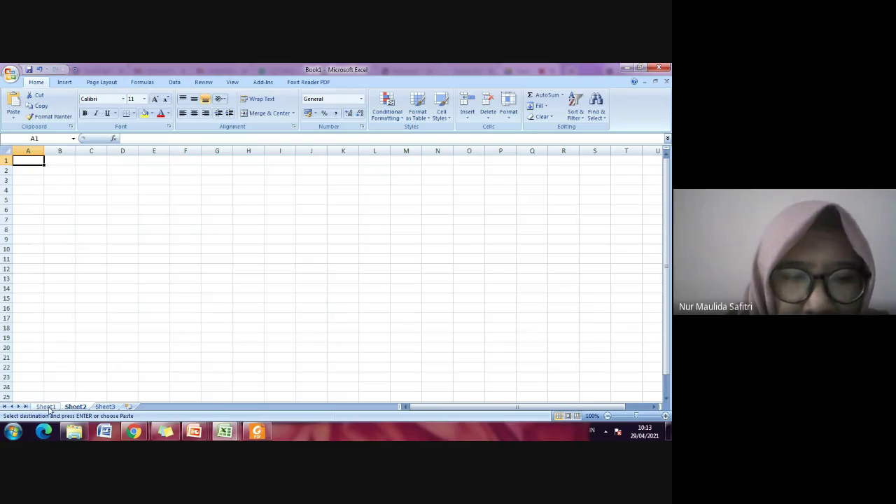
{"action": "left_click", "coordinate": [47, 407]}
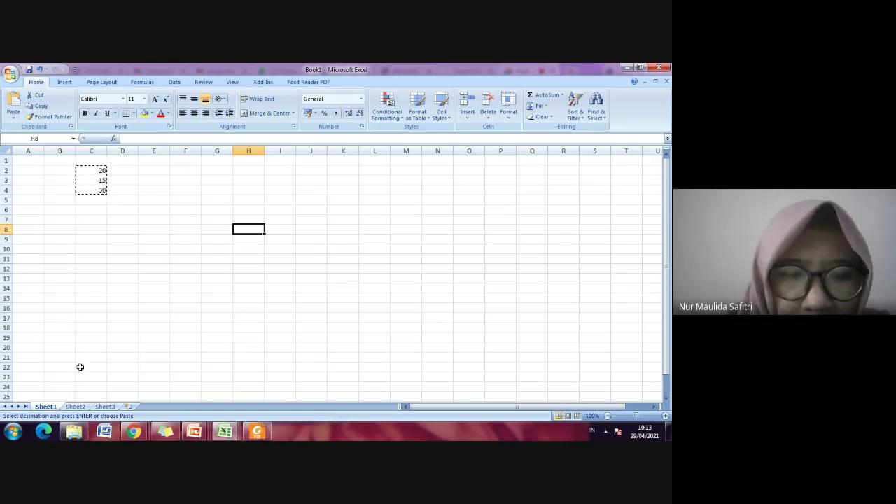
{"action": "left_click", "coordinate": [76, 407]}
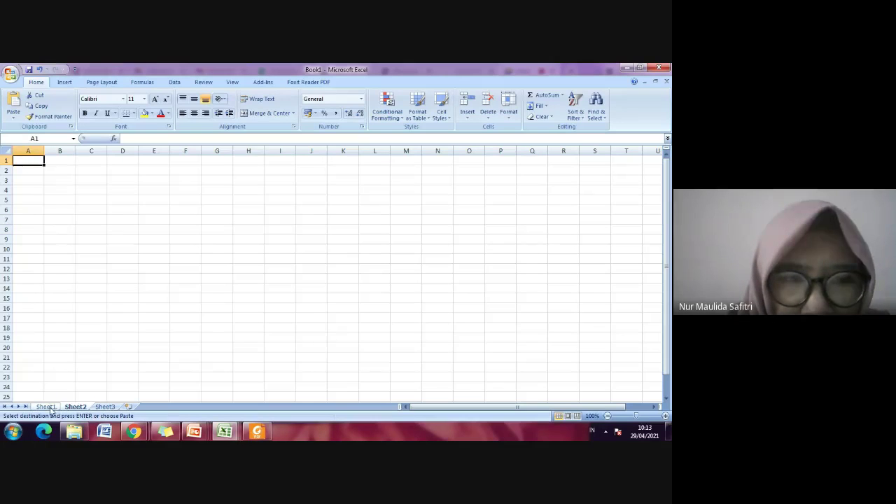
- Copy the three numbers in cells C2:C4 of Sheet1
{"action": "left_click", "coordinate": [46, 406]}
{"action": "left_click_drag", "start_coordinate": [91, 170], "coordinate": [95, 190]}
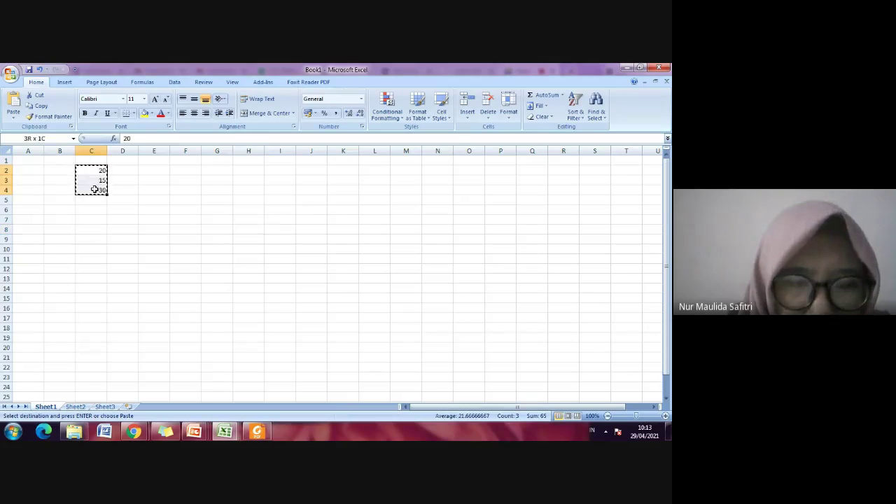
{"action": "right_click", "coordinate": [96, 189]}
{"action": "left_click", "coordinate": [116, 208]}
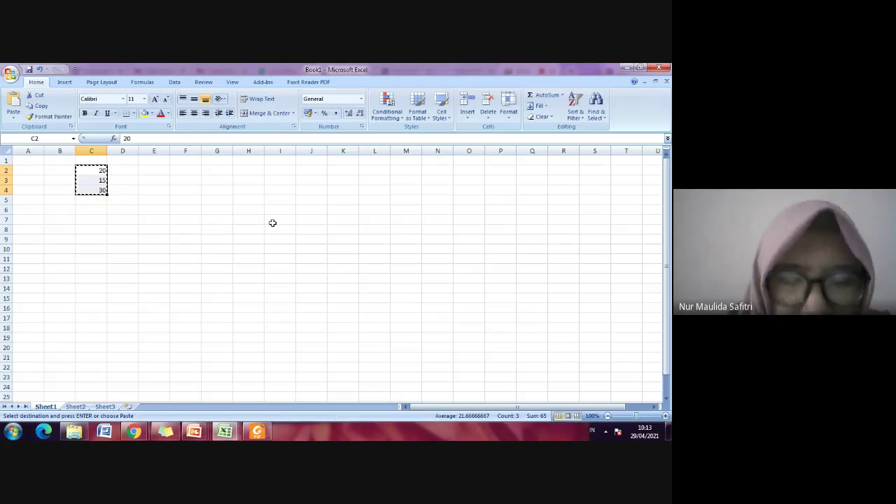
- Paste the copied numbers into Sheet2 starting at C2, using Paste Special with the Values option, and check the pasted cells
{"action": "left_click", "coordinate": [76, 406]}
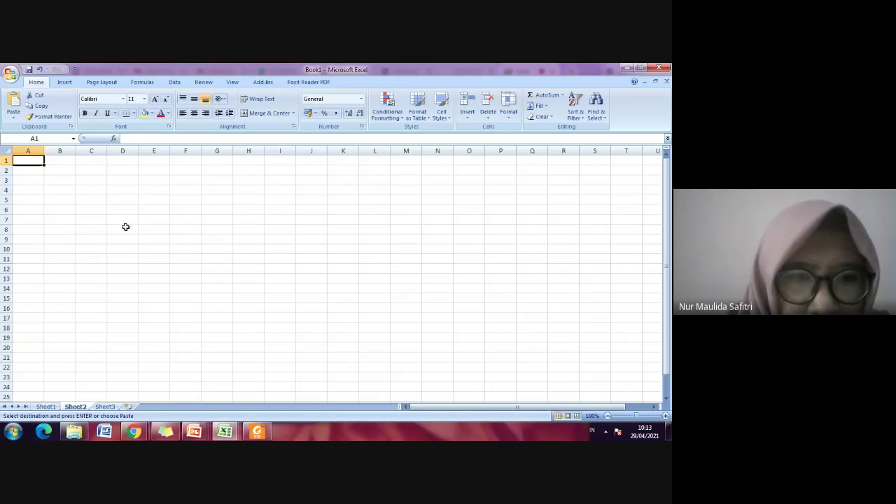
{"action": "left_click", "coordinate": [90, 173]}
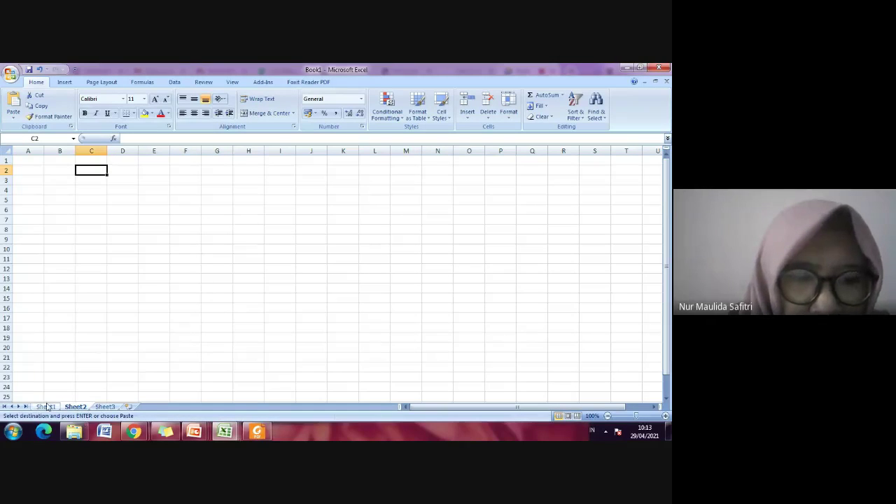
{"action": "left_click", "coordinate": [46, 407]}
{"action": "left_click", "coordinate": [74, 407]}
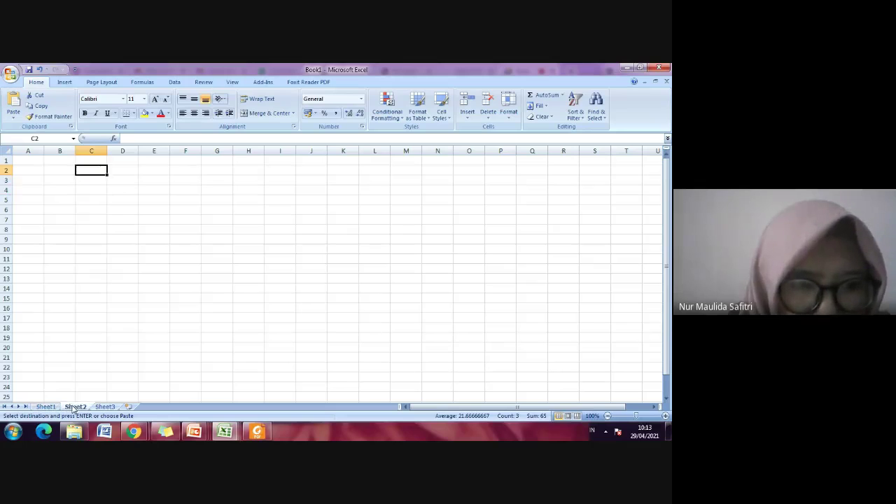
{"action": "right_click", "coordinate": [97, 172]}
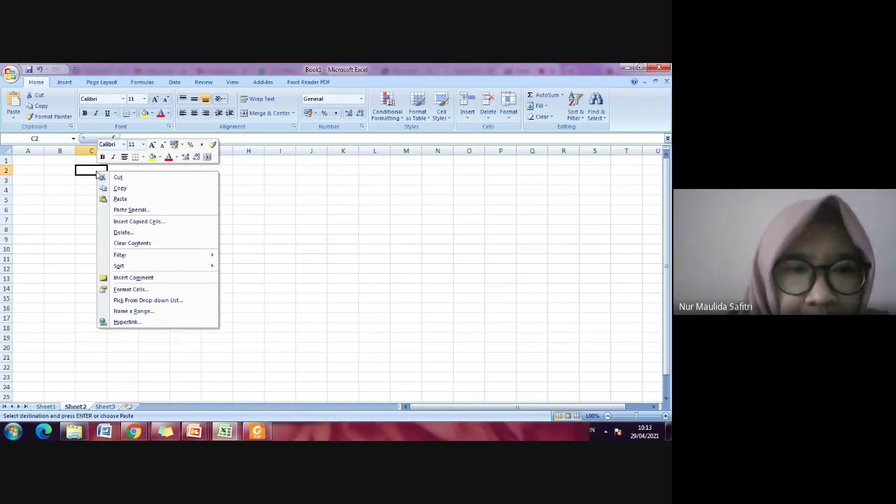
{"action": "left_click", "coordinate": [133, 210]}
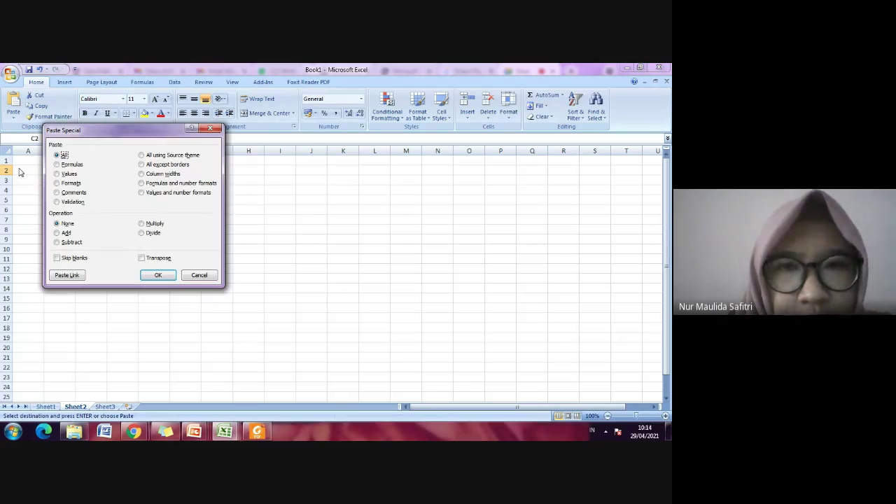
{"action": "left_click", "coordinate": [57, 174]}
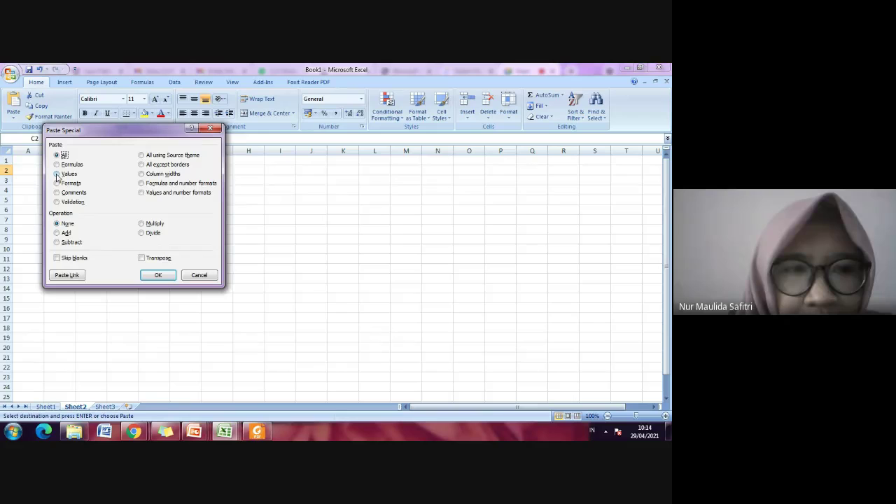
{"action": "left_click", "coordinate": [159, 275]}
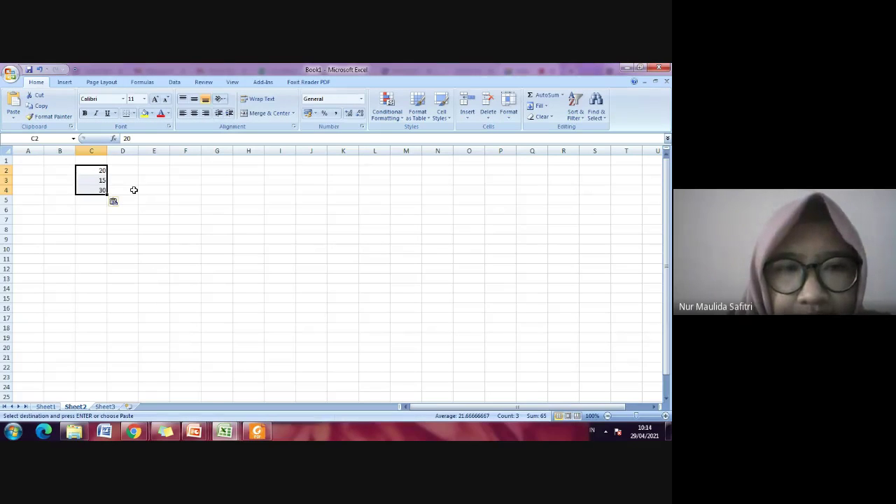
{"action": "left_click", "coordinate": [88, 170]}
{"action": "left_click", "coordinate": [114, 181]}
{"action": "left_click", "coordinate": [91, 189]}
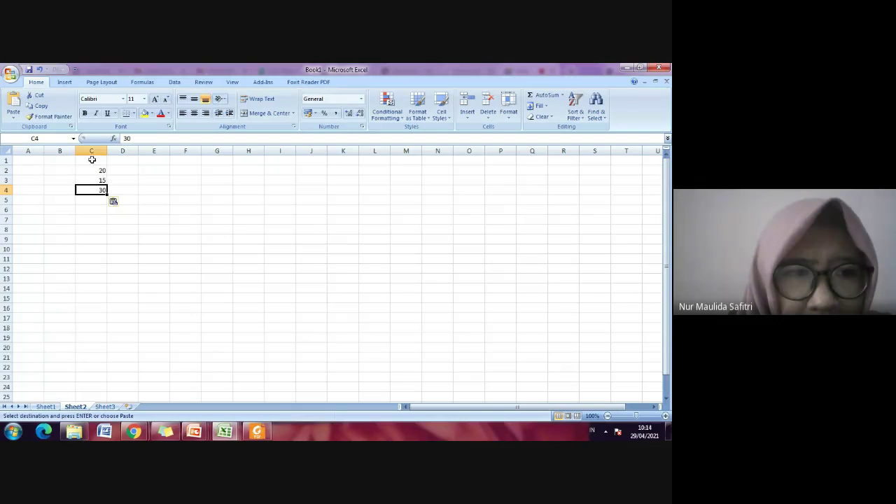
{"action": "left_click", "coordinate": [94, 170]}
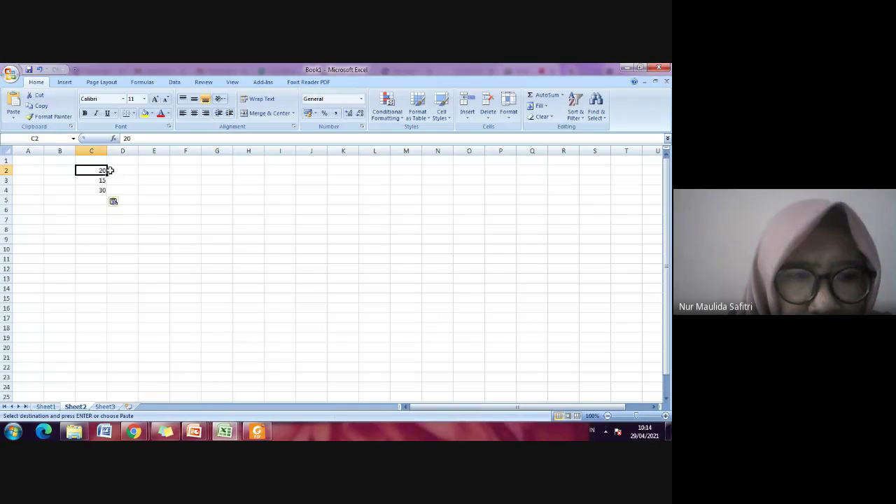
- Enter the formula =C2+D2 in cell E2 of Sheet2 and check it
{"action": "left_click", "coordinate": [161, 171]}
{"action": "type", "text": "=c2"}
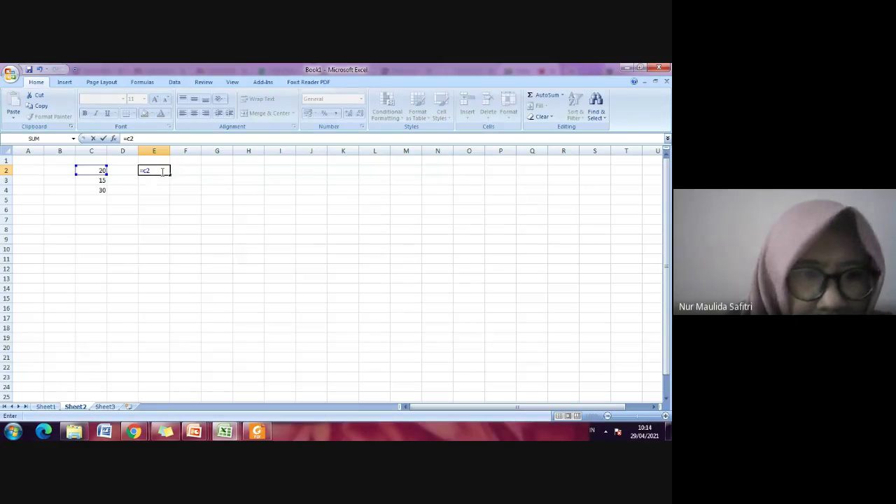
{"action": "type", "text": "+c3"}
{"action": "key", "text": "Return"}
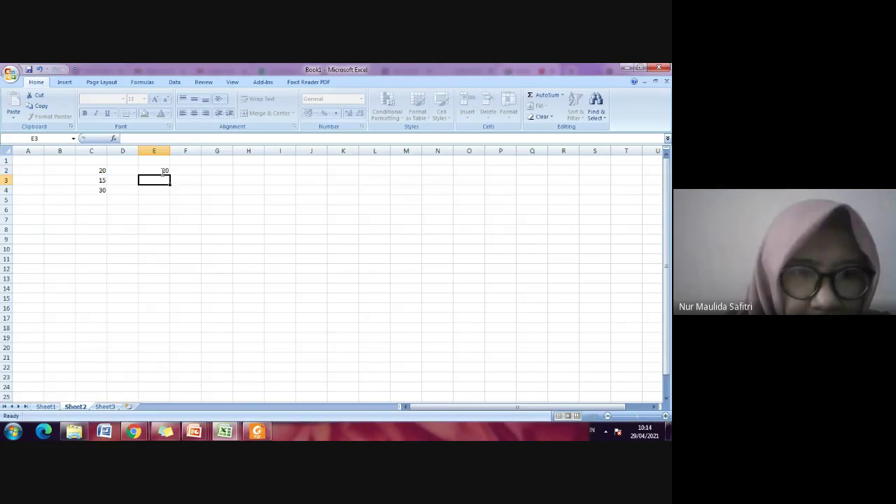
{"action": "left_click", "coordinate": [160, 170]}
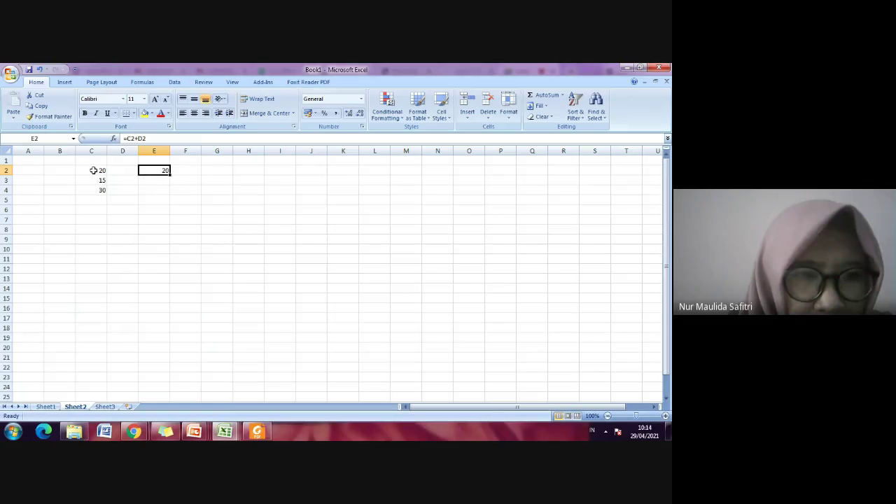
{"action": "left_click", "coordinate": [163, 218]}
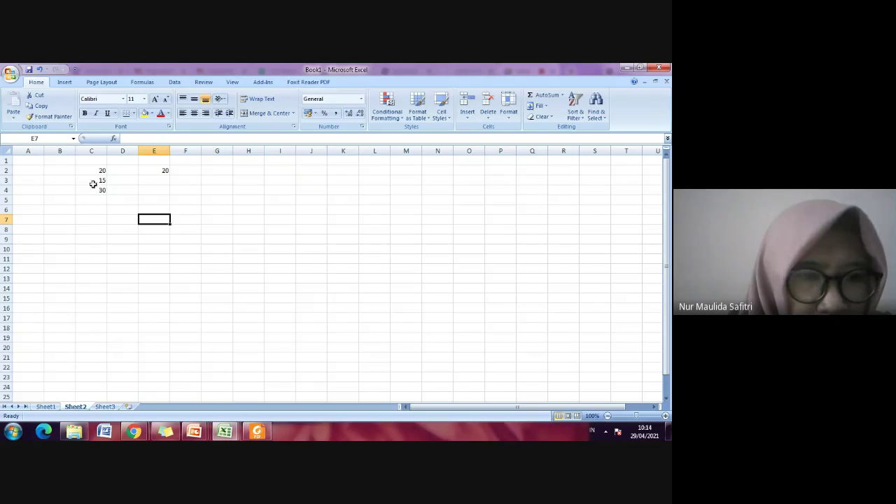
- Copy the formula cell E2 and paste only its value into cell H4 with Paste Special
{"action": "left_click", "coordinate": [155, 171]}
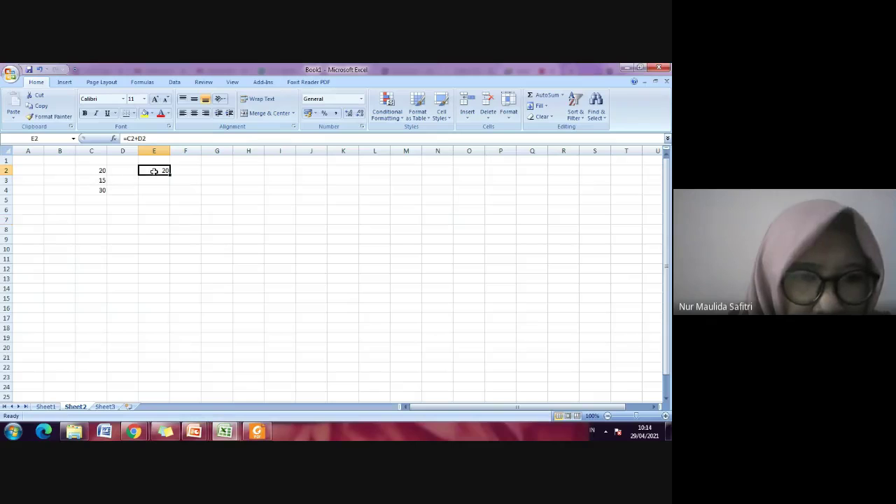
{"action": "right_click", "coordinate": [154, 171]}
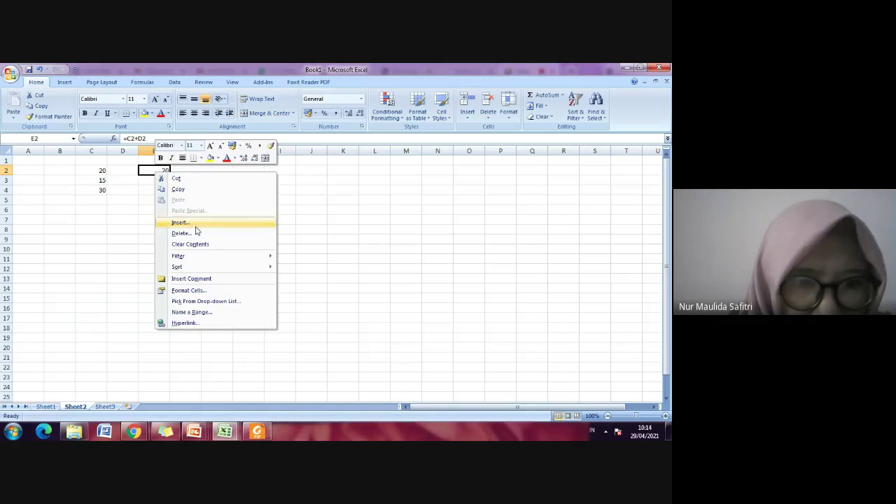
{"action": "left_click", "coordinate": [182, 190]}
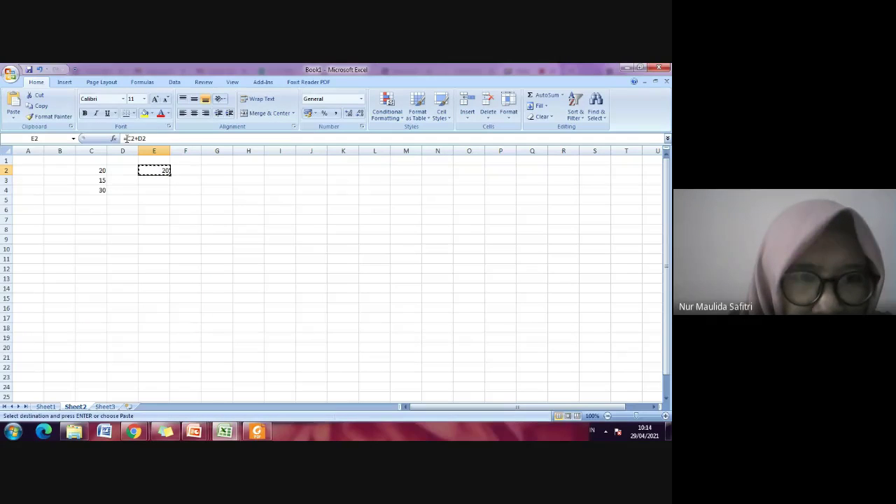
{"action": "left_click", "coordinate": [250, 187]}
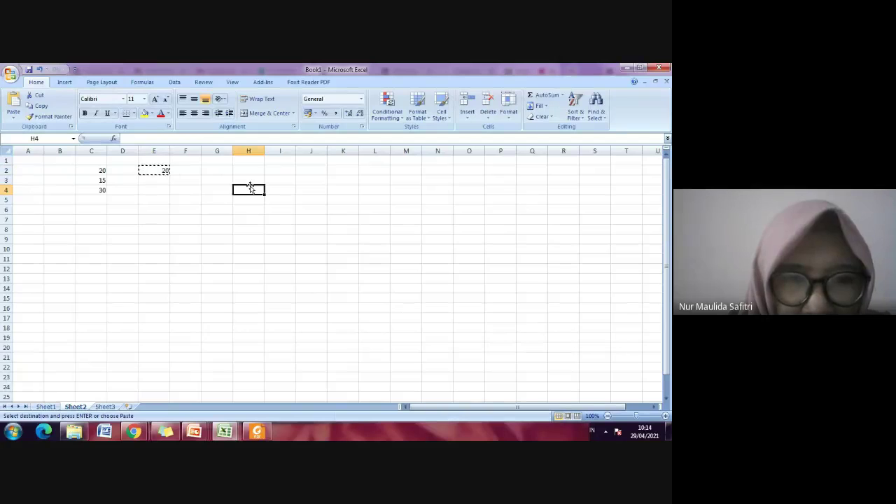
{"action": "right_click", "coordinate": [250, 188]}
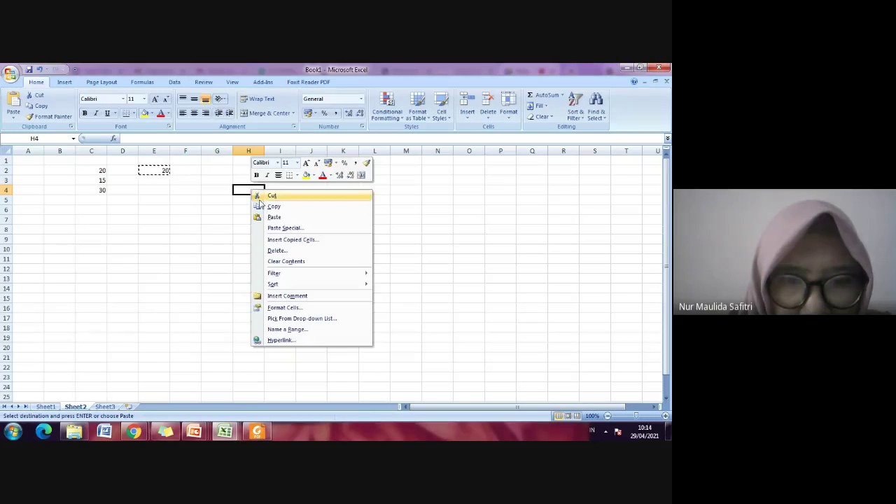
{"action": "left_click", "coordinate": [280, 230]}
{"action": "left_click", "coordinate": [213, 192]}
{"action": "left_click", "coordinate": [299, 293]}
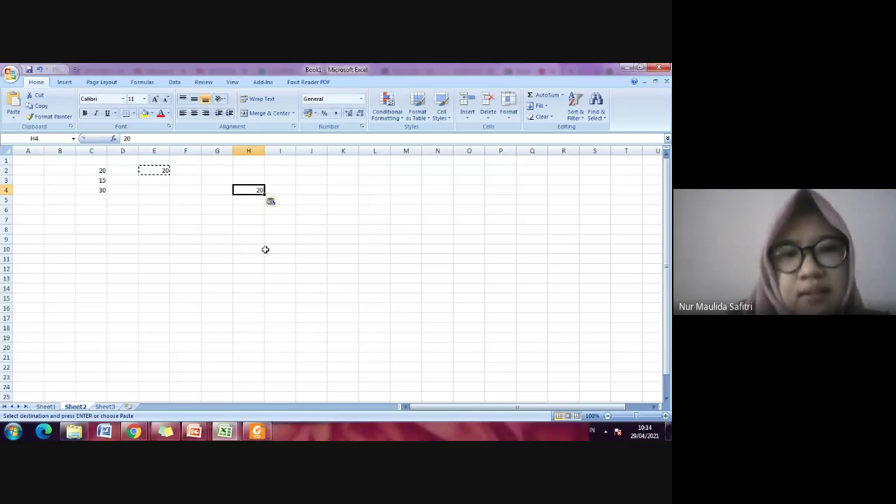
- Paste only the formula of the copied cell E2 into cell H6 using Paste Special with the Formulas option
{"action": "right_click", "coordinate": [246, 210]}
{"action": "left_click", "coordinate": [290, 247]}
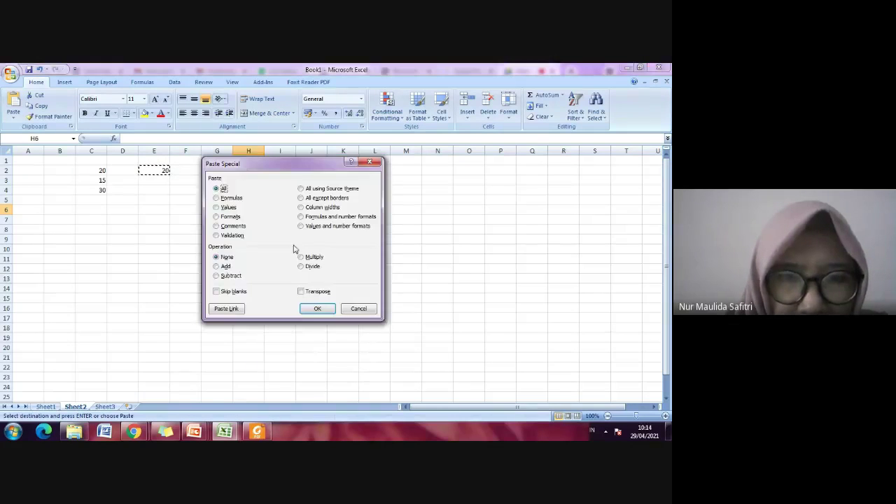
{"action": "left_click", "coordinate": [226, 199]}
{"action": "left_click", "coordinate": [321, 308]}
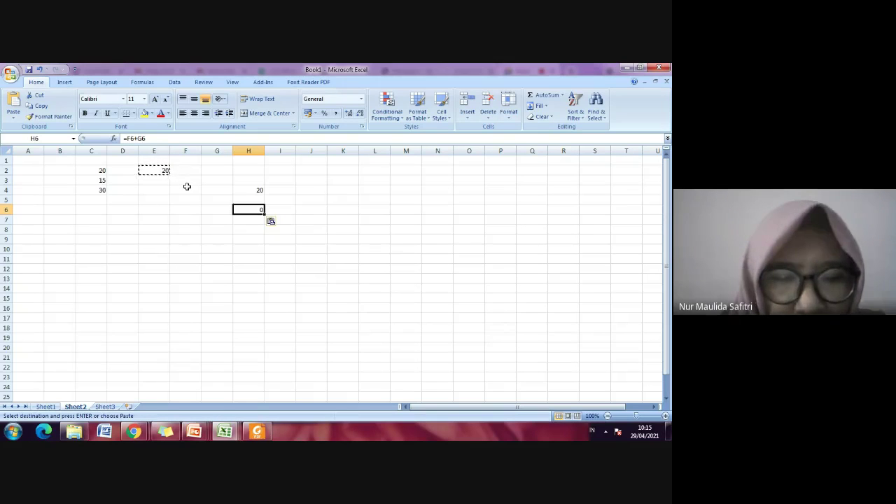
- Switch to the Google Meet call in Chrome, admit the waiting participant, and return to the Book1 workbook in Excel
{"action": "mouse_move", "coordinate": [134, 432]}
{"action": "left_click", "coordinate": [104, 372]}
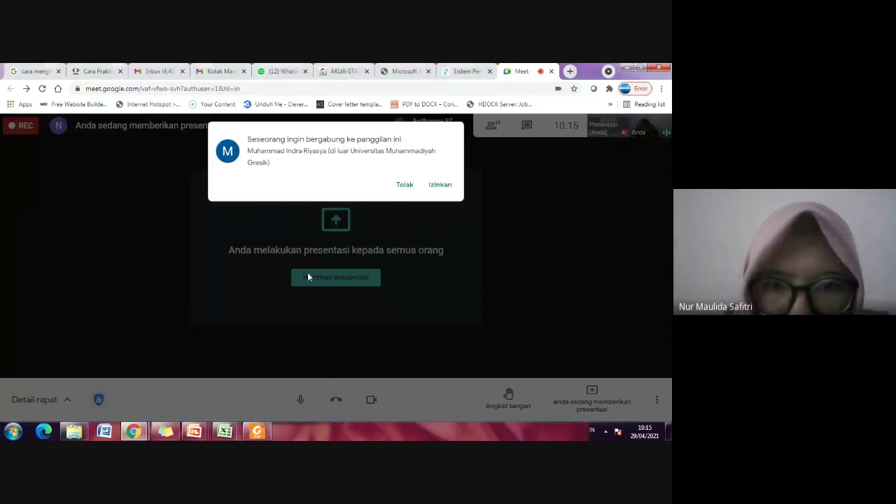
{"action": "left_click", "coordinate": [441, 185]}
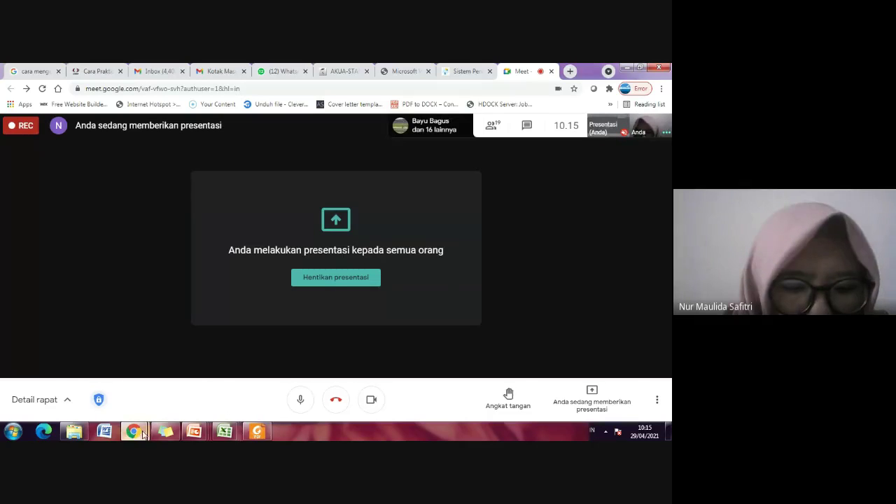
{"action": "mouse_move", "coordinate": [224, 432]}
{"action": "left_click", "coordinate": [310, 376]}
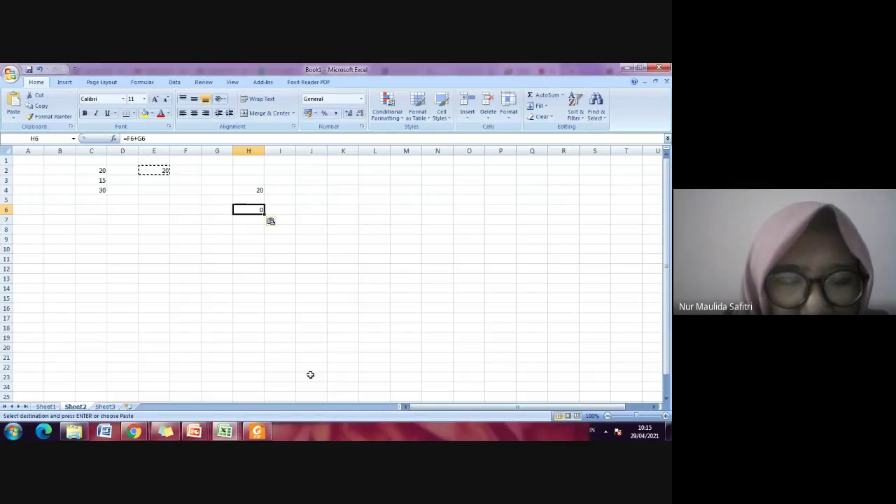
- Examine the formula pasted in cell H6 and compare it with the original formula in E2
{"action": "left_click_drag", "start_coordinate": [145, 138], "coordinate": [127, 137]}
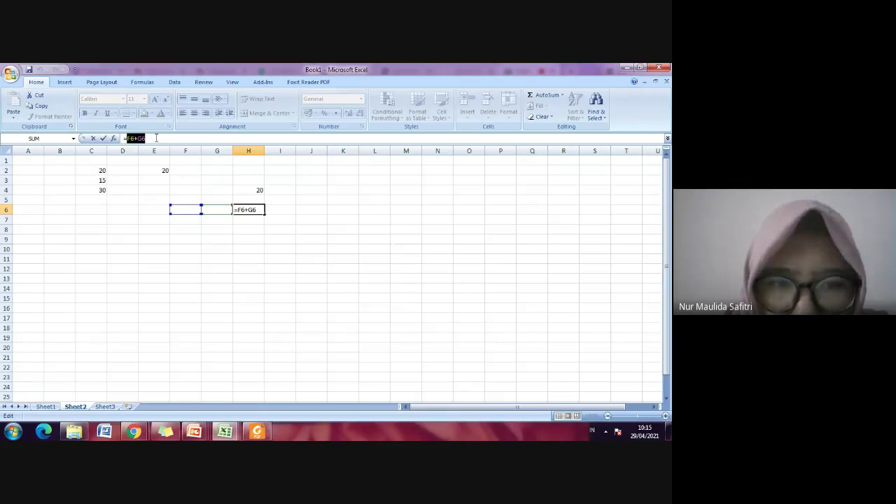
{"action": "key", "text": "Return"}
{"action": "left_click", "coordinate": [260, 208]}
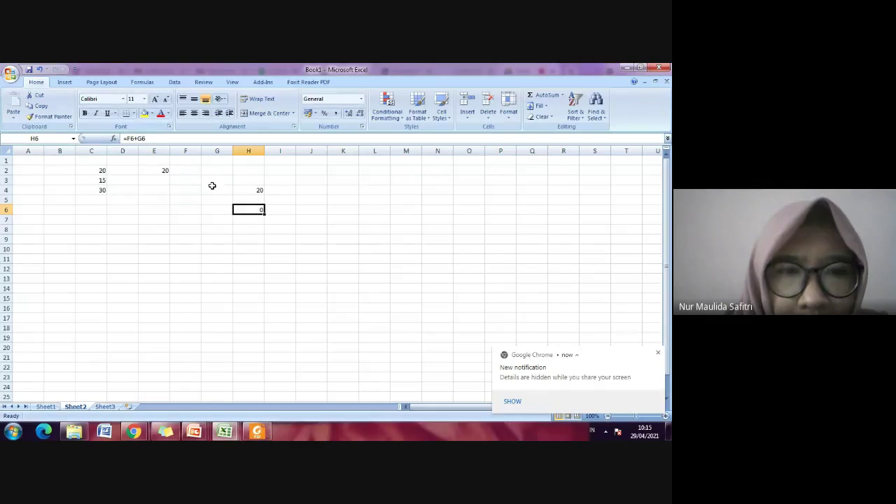
{"action": "left_click", "coordinate": [156, 170]}
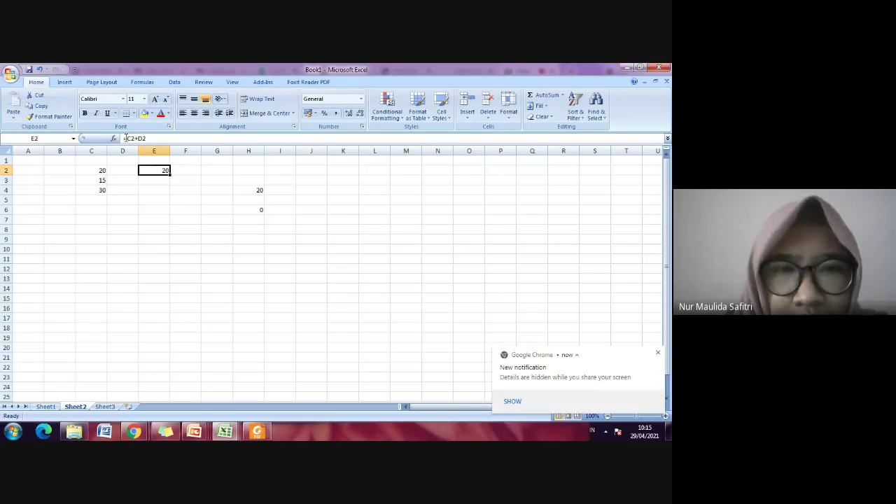
- Copy the formula cell E2 and paste it into cell F9 using Paste Special with the Formulas option
{"action": "right_click", "coordinate": [163, 171]}
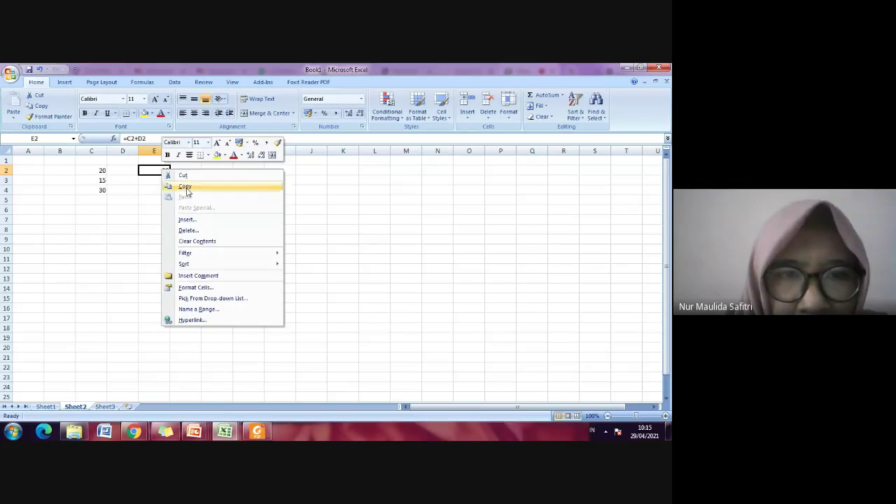
{"action": "left_click", "coordinate": [186, 187]}
{"action": "left_click", "coordinate": [183, 236]}
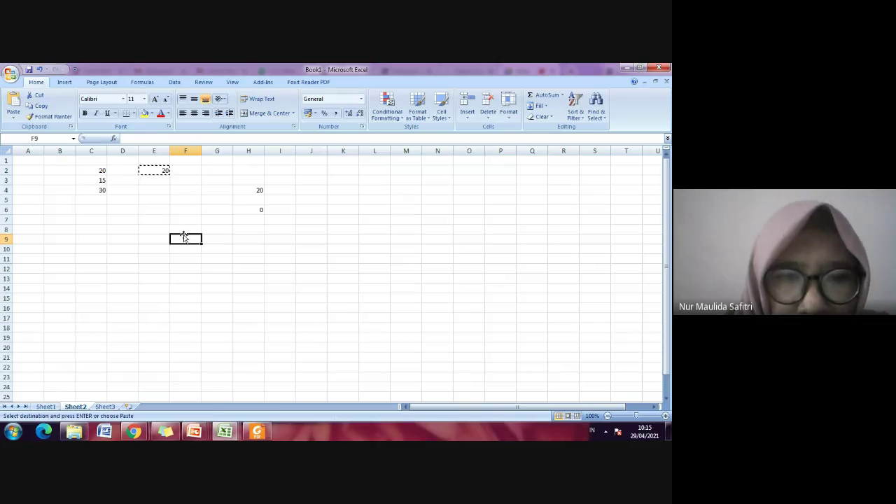
{"action": "right_click", "coordinate": [185, 240]}
{"action": "left_click", "coordinate": [215, 280]}
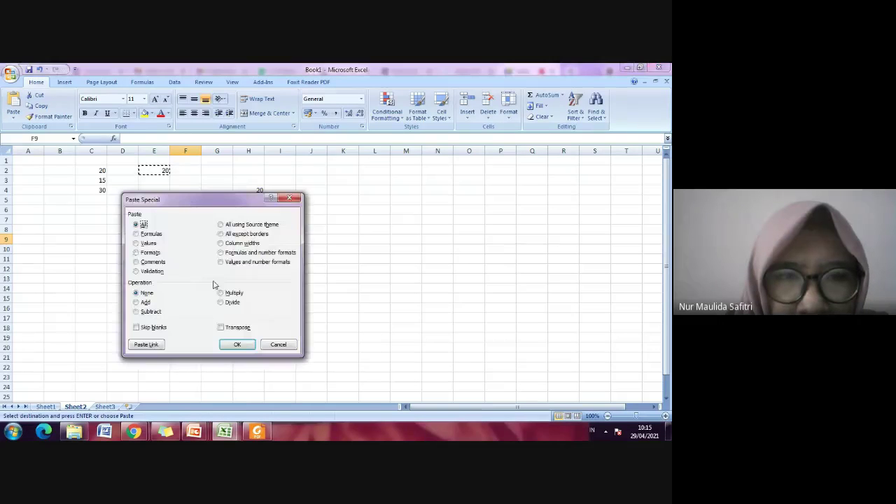
{"action": "left_click", "coordinate": [150, 235]}
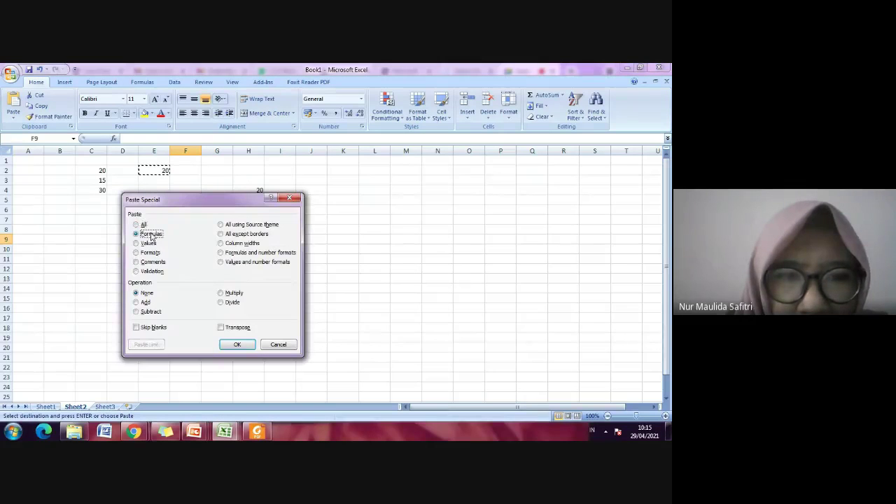
{"action": "left_click", "coordinate": [237, 344]}
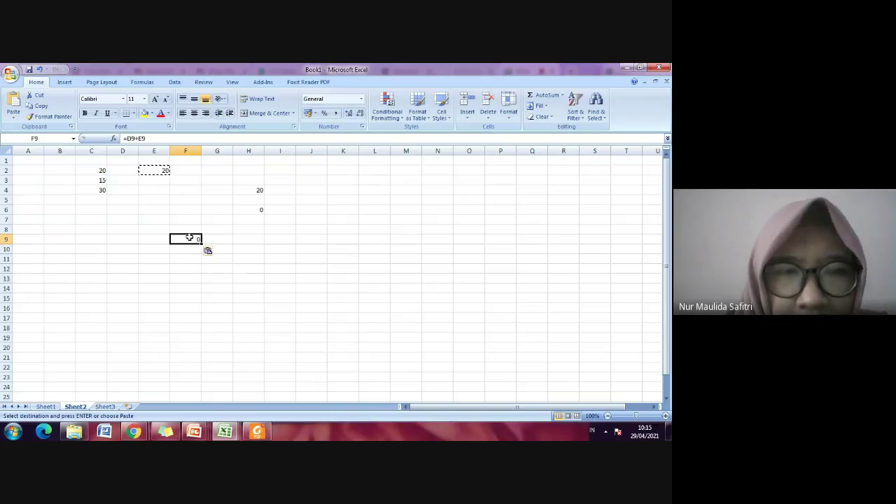
- Check the formula pasted in cell F9 and change its references so that it reads =C2+C3
{"action": "left_click", "coordinate": [135, 138]}
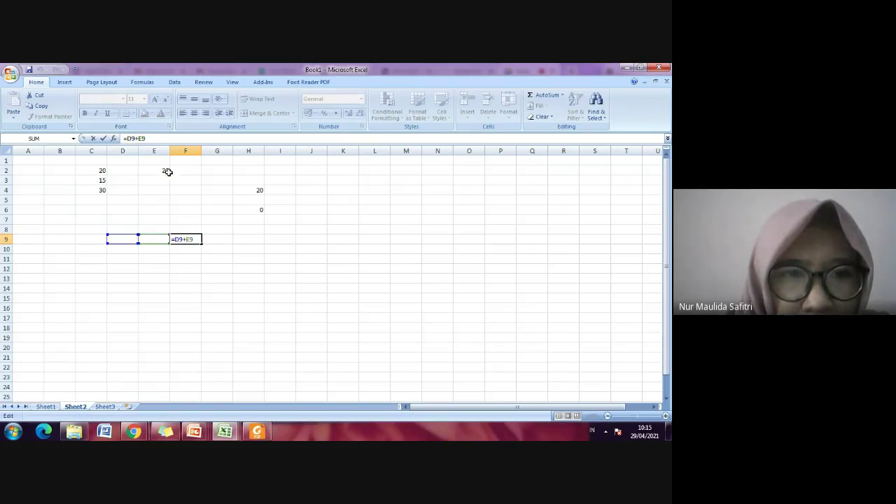
{"action": "key", "text": "Return"}
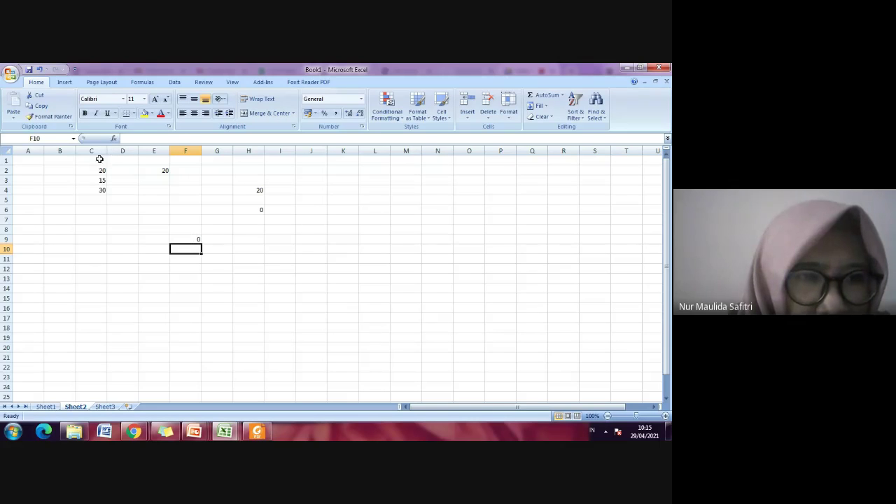
{"action": "left_click", "coordinate": [190, 239]}
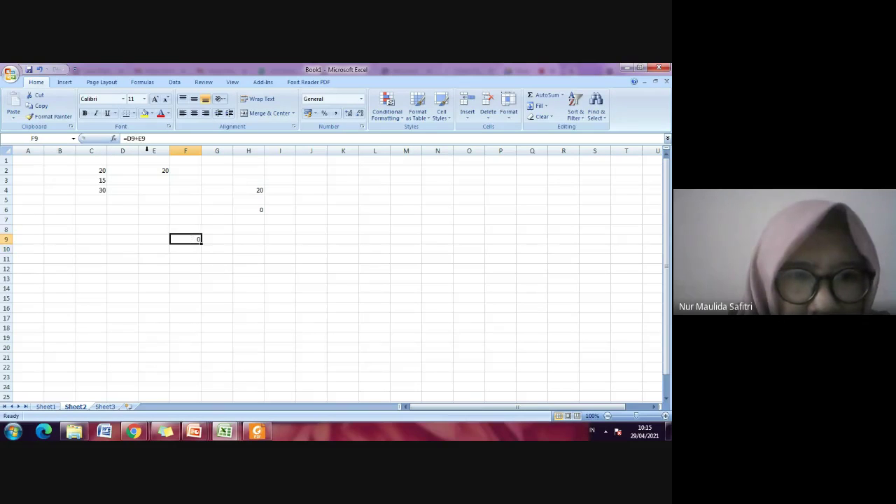
{"action": "left_click", "coordinate": [128, 138]}
{"action": "double_click", "coordinate": [129, 137]}
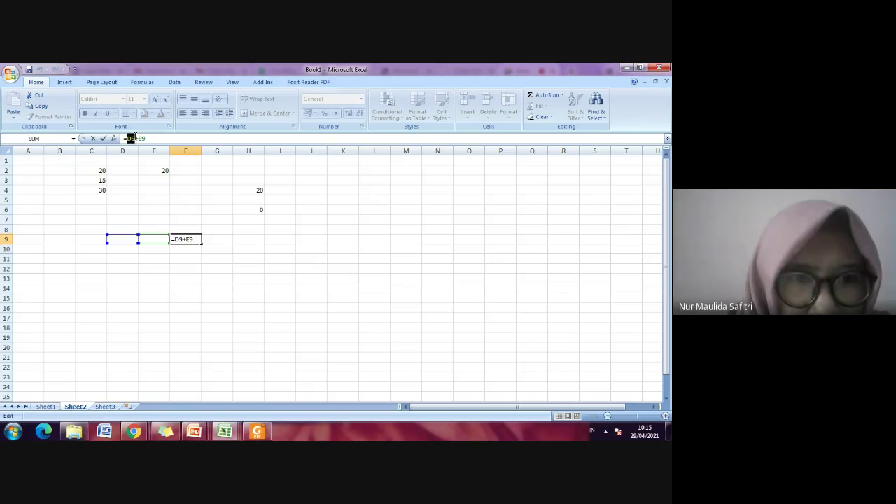
{"action": "type", "text": "C2"}
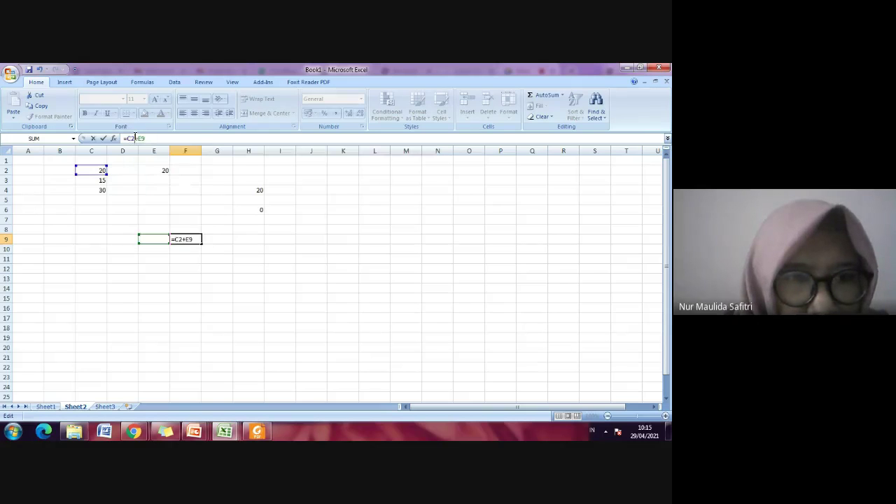
{"action": "double_click", "coordinate": [140, 138]}
{"action": "type", "text": "C3"}
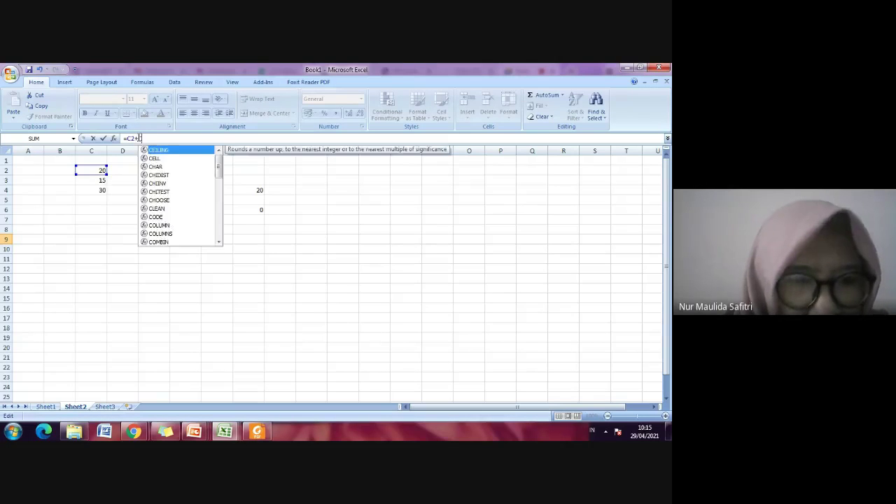
{"action": "key", "text": "Return"}
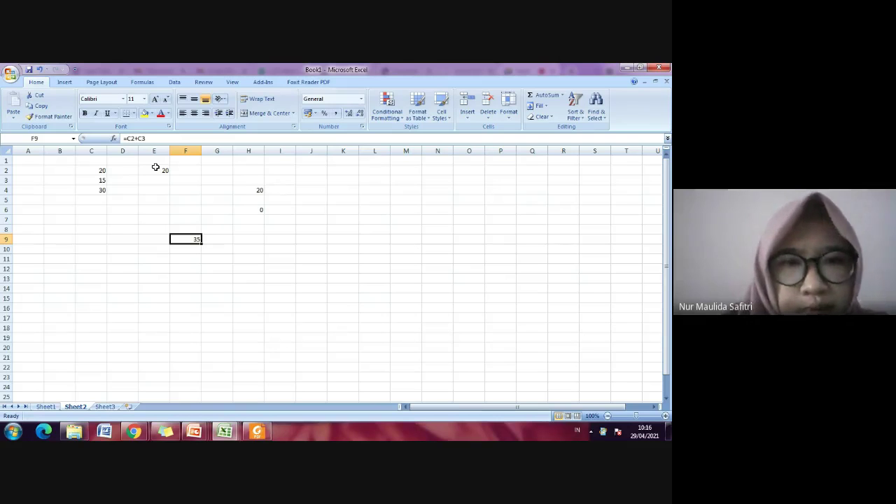
- Review the formulas in cells E2, F9 and H6 to compare the original with the pasted ones
{"action": "left_click", "coordinate": [176, 179]}
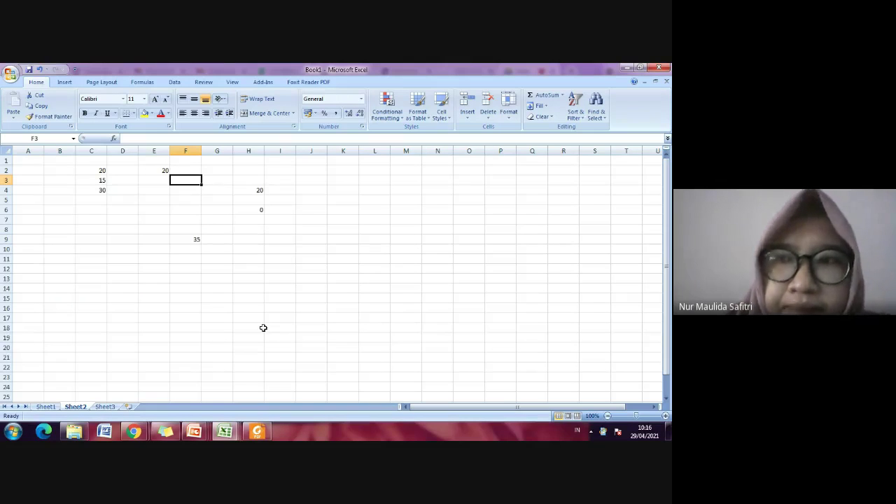
{"action": "left_click", "coordinate": [157, 171]}
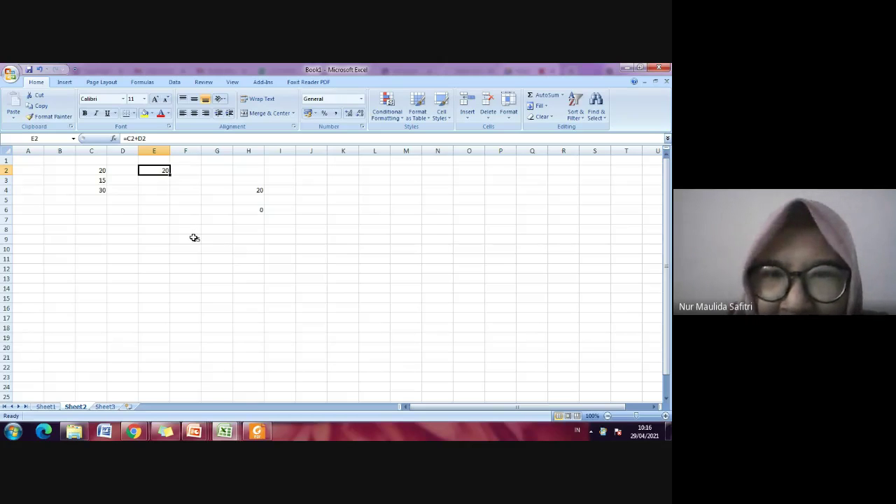
{"action": "left_click", "coordinate": [194, 239]}
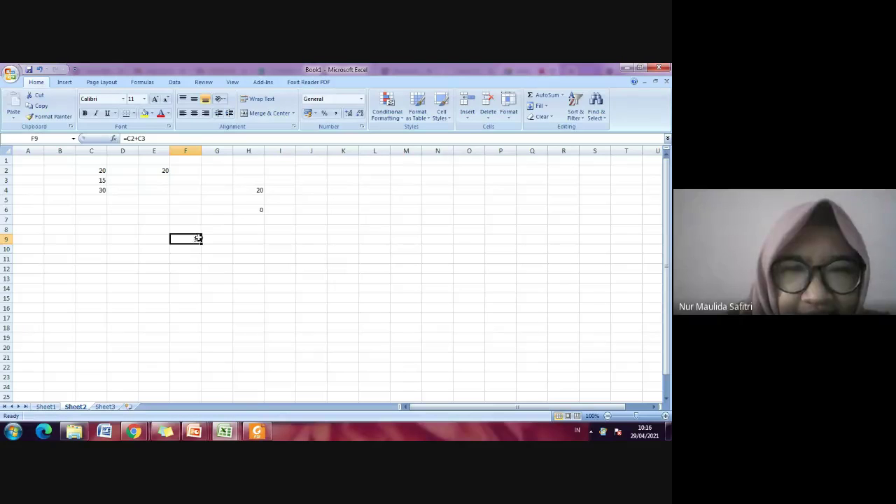
{"action": "left_click", "coordinate": [252, 209]}
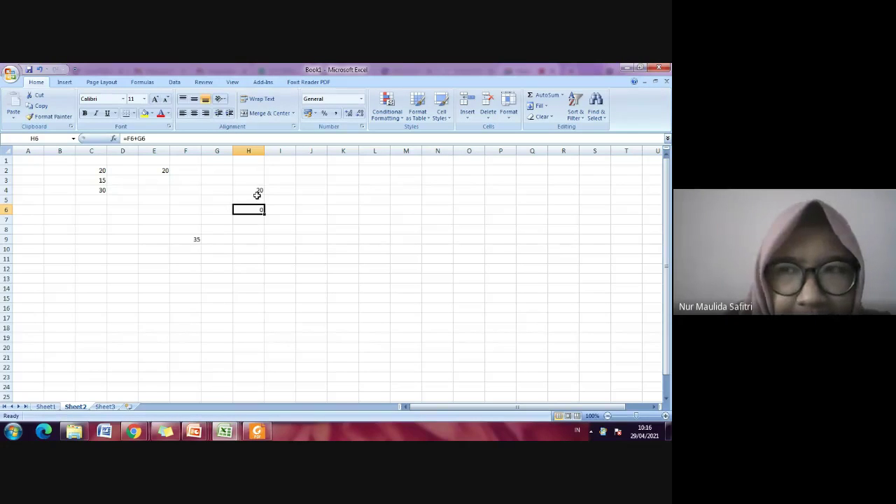
- Switch to the Statistika6.pptx presentation in PowerPoint and start the slide show from the LQ (Locational Quotient) title slide
{"action": "left_click", "coordinate": [194, 431]}
{"action": "left_click", "coordinate": [276, 371]}
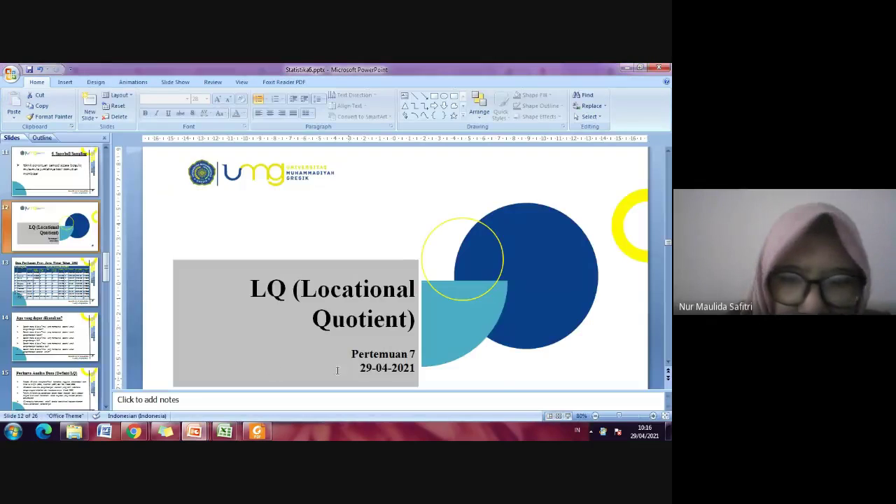
{"action": "left_click", "coordinate": [567, 418]}
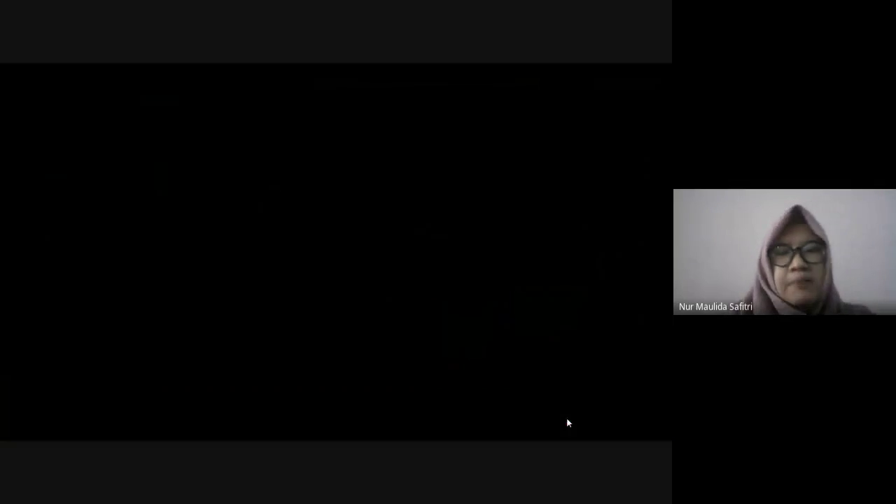